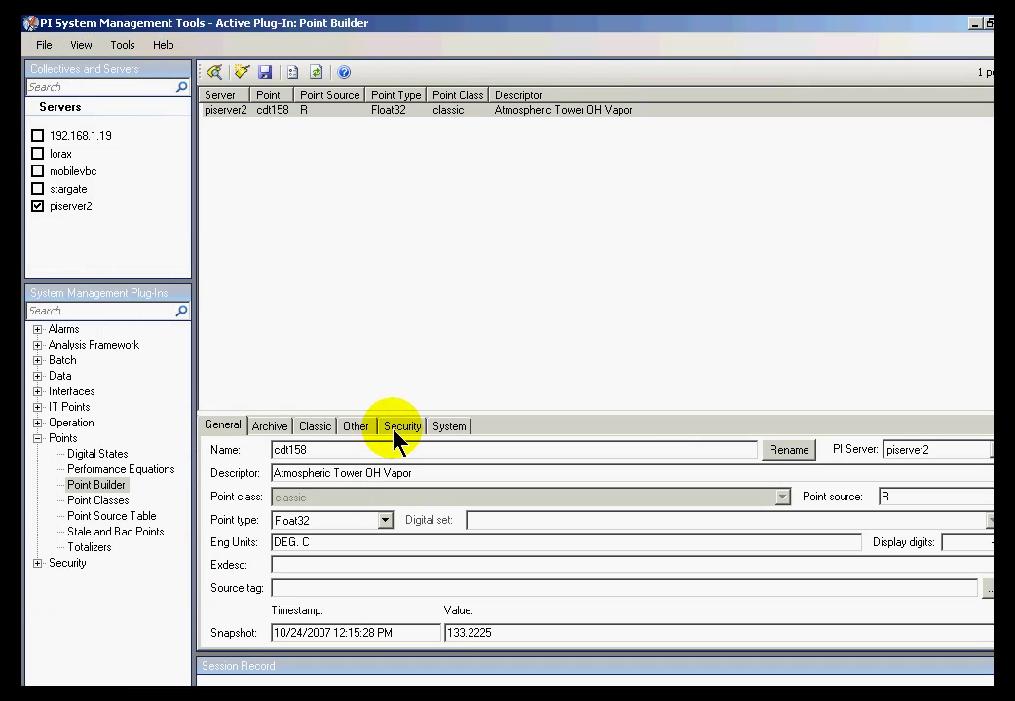
- Bring up cdt158's Classic Archive attributes: exception deviation 2, compression deviation 4, typical value 140
click(329, 453)
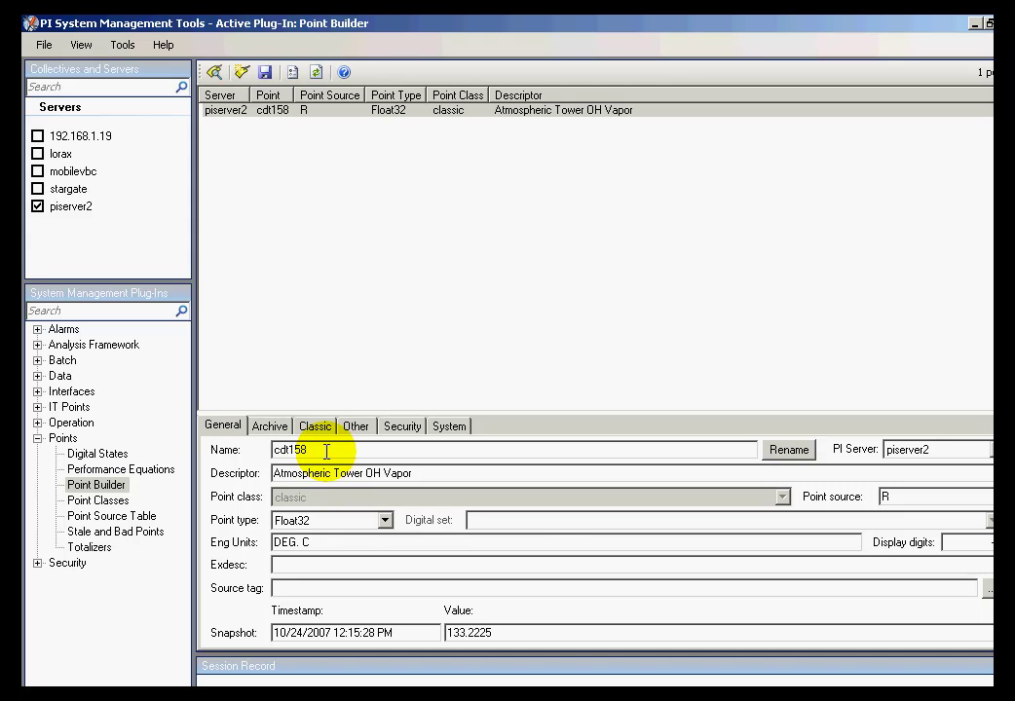
click(322, 428)
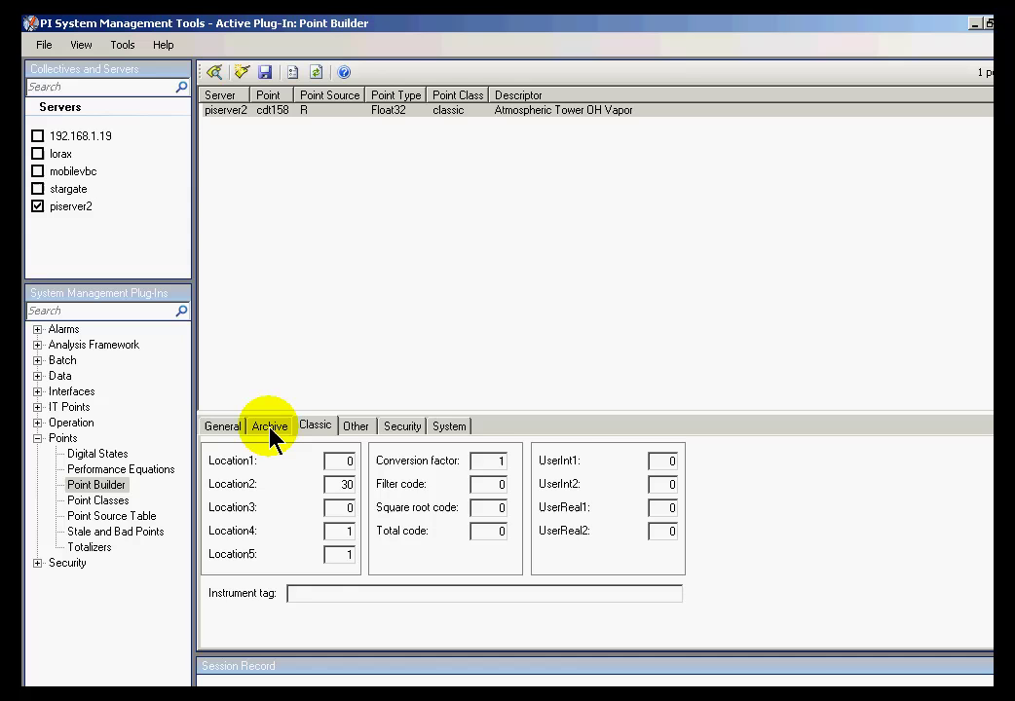
click(271, 430)
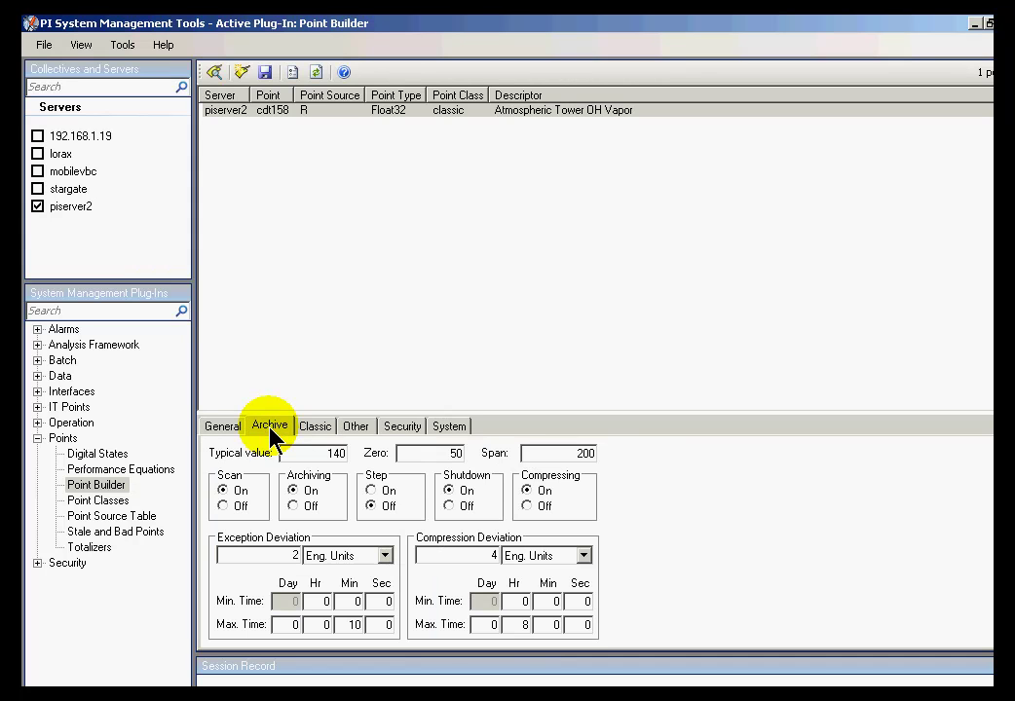
double_click(289, 555)
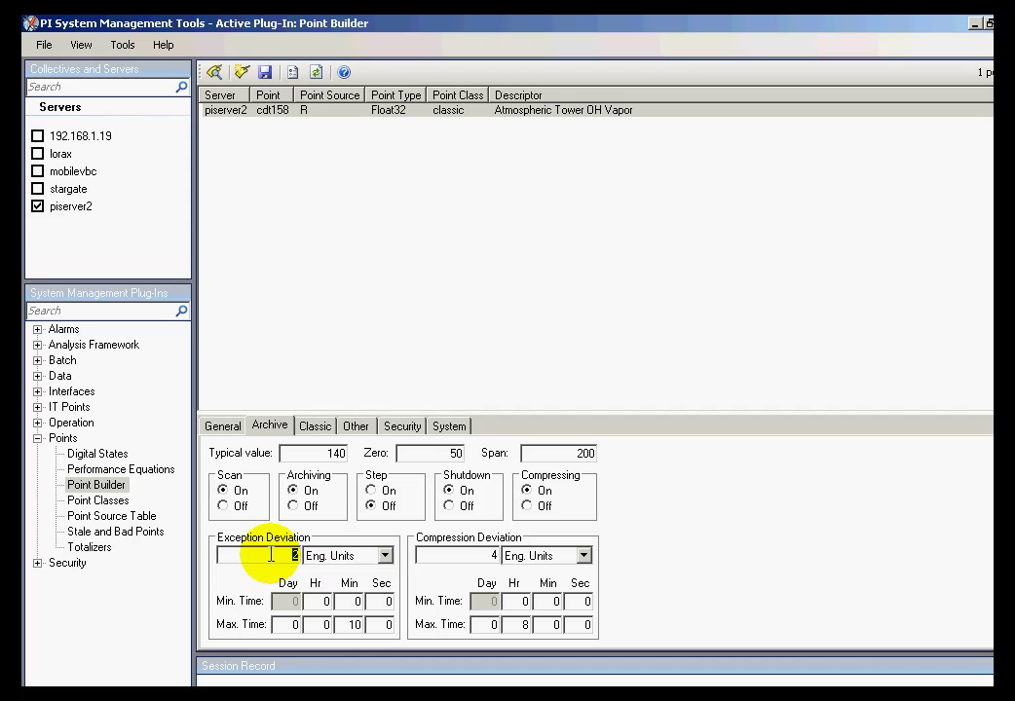
double_click(490, 555)
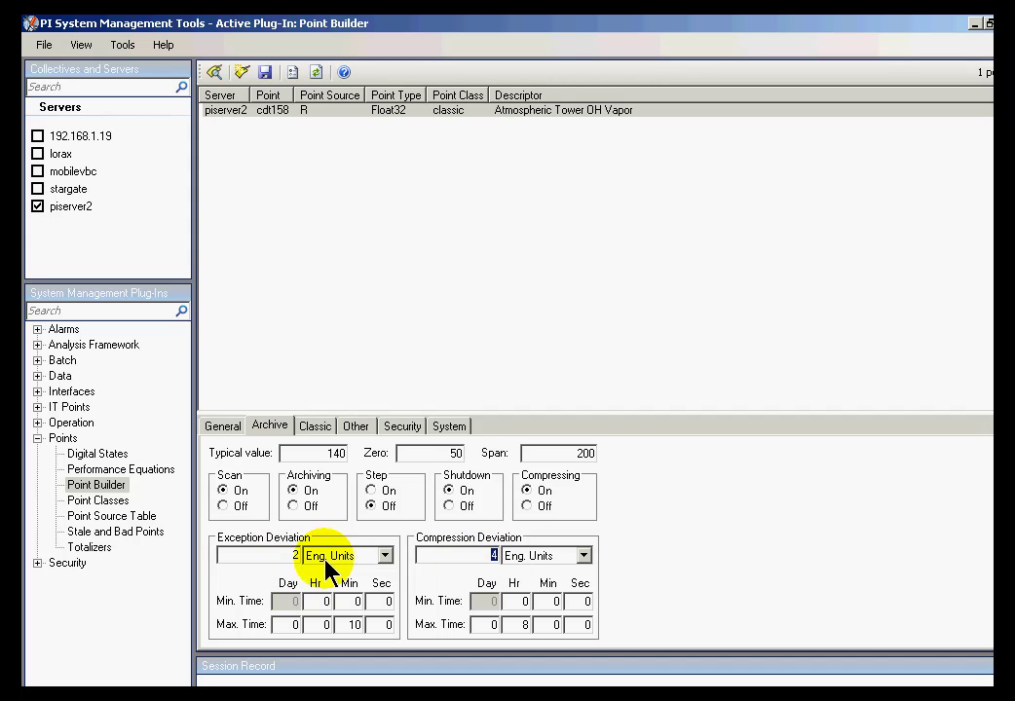
click(387, 556)
click(349, 573)
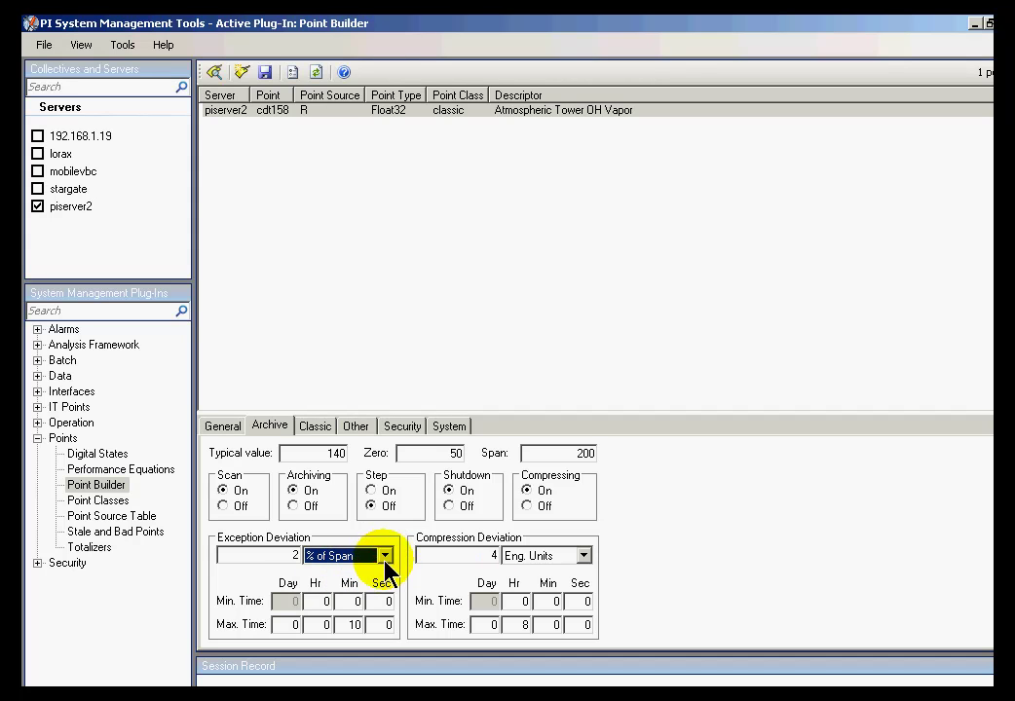
click(386, 557)
click(361, 586)
double_click(278, 554)
double_click(493, 555)
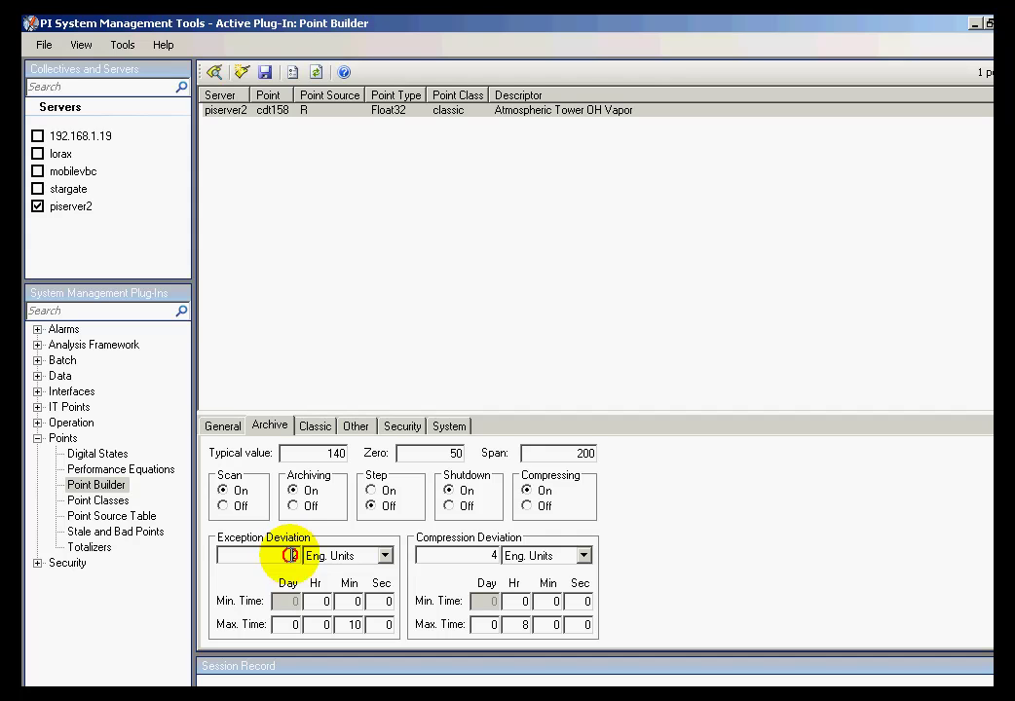
click(490, 556)
double_click(491, 555)
- Switch from PI System Management Tools back to the lecture slide show
key(alt+Tab)
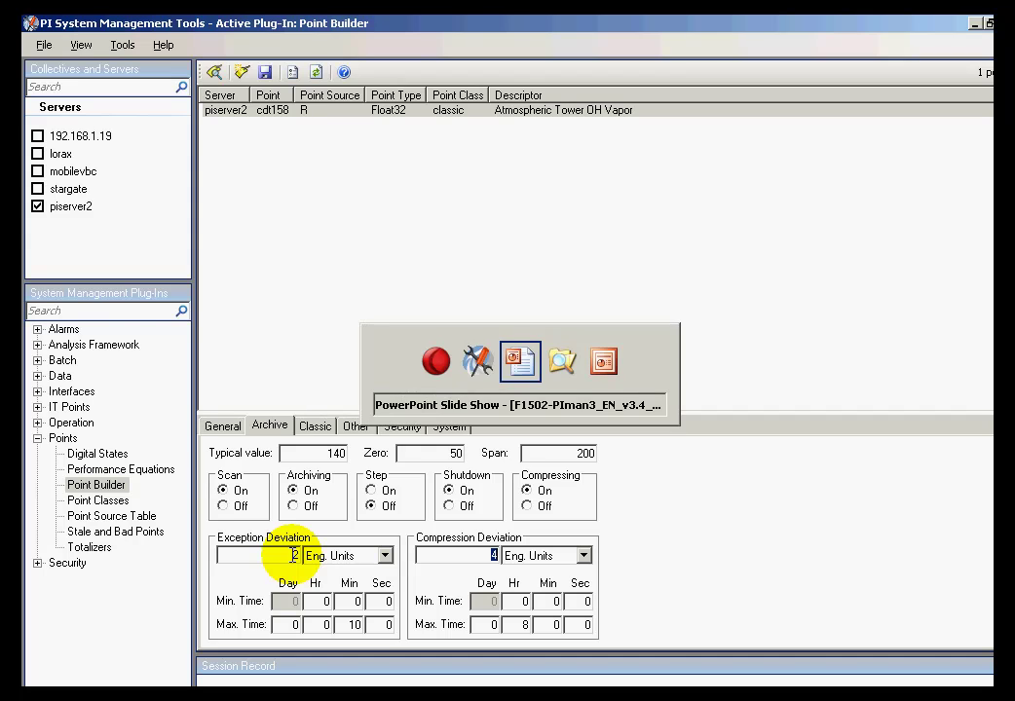